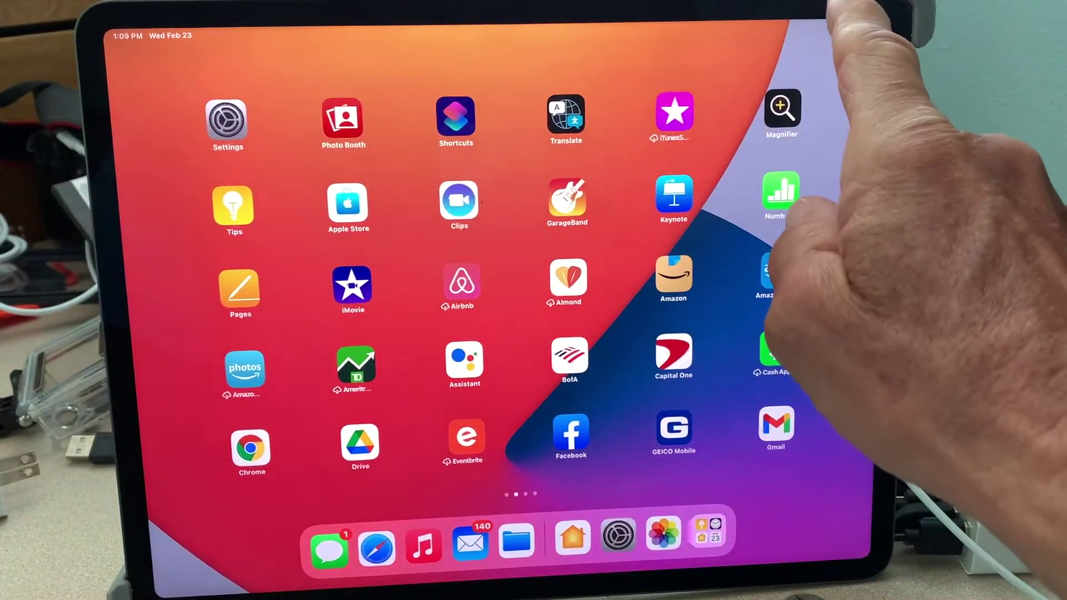
Glance at Control Center, then open Settings to its Control Center page
drag(843, 29, 818, 335)
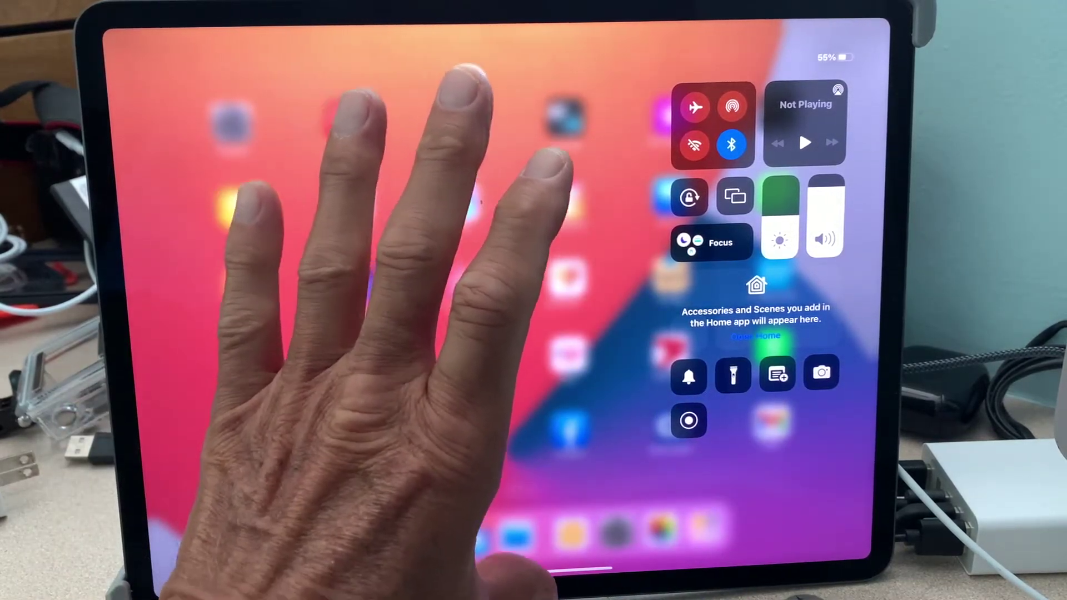
click(442, 109)
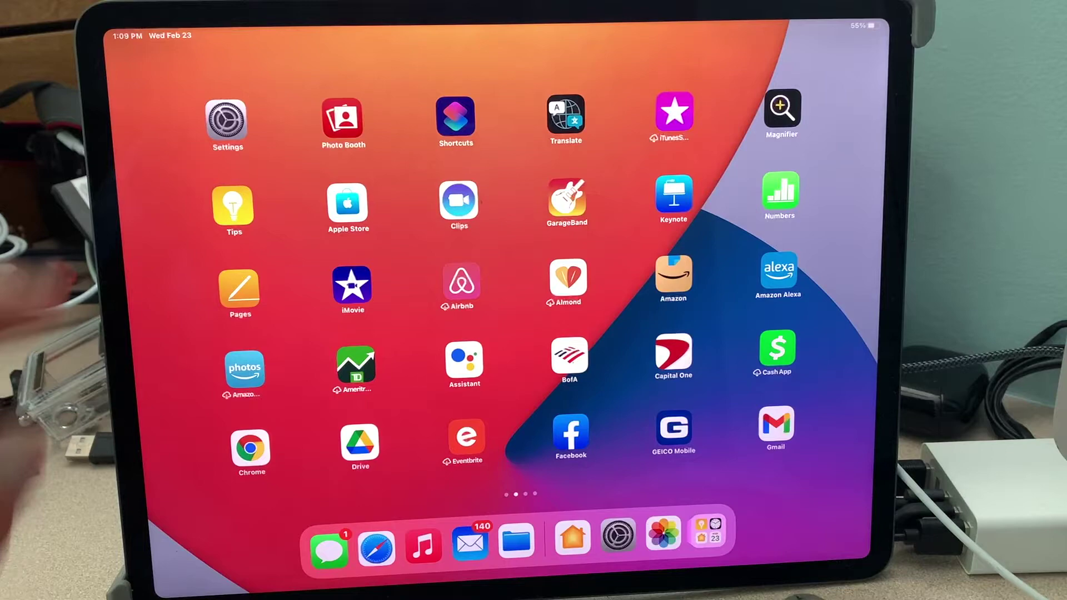
click(227, 120)
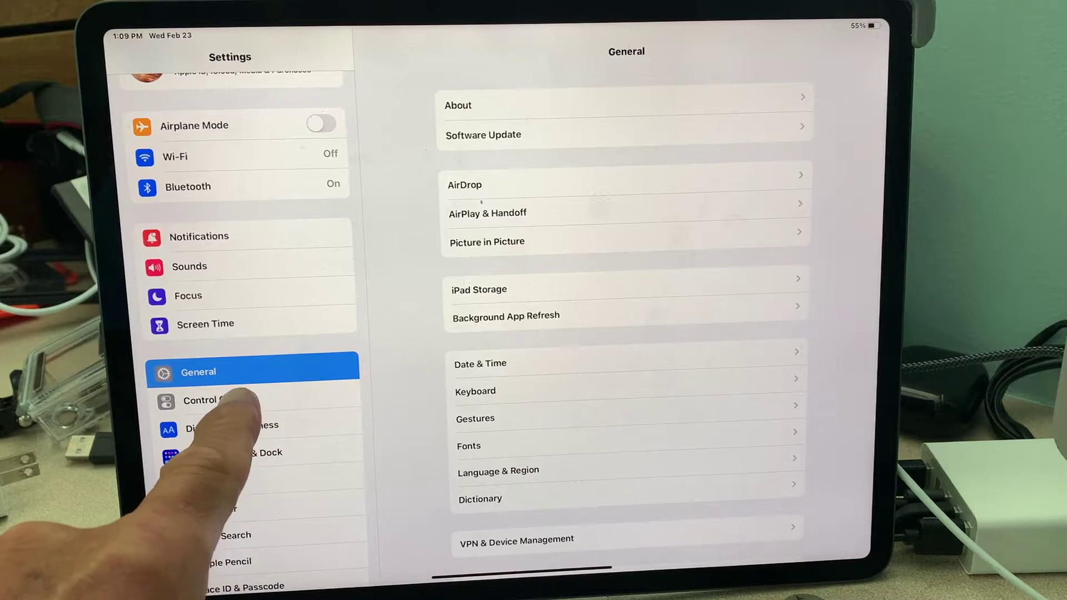
click(216, 401)
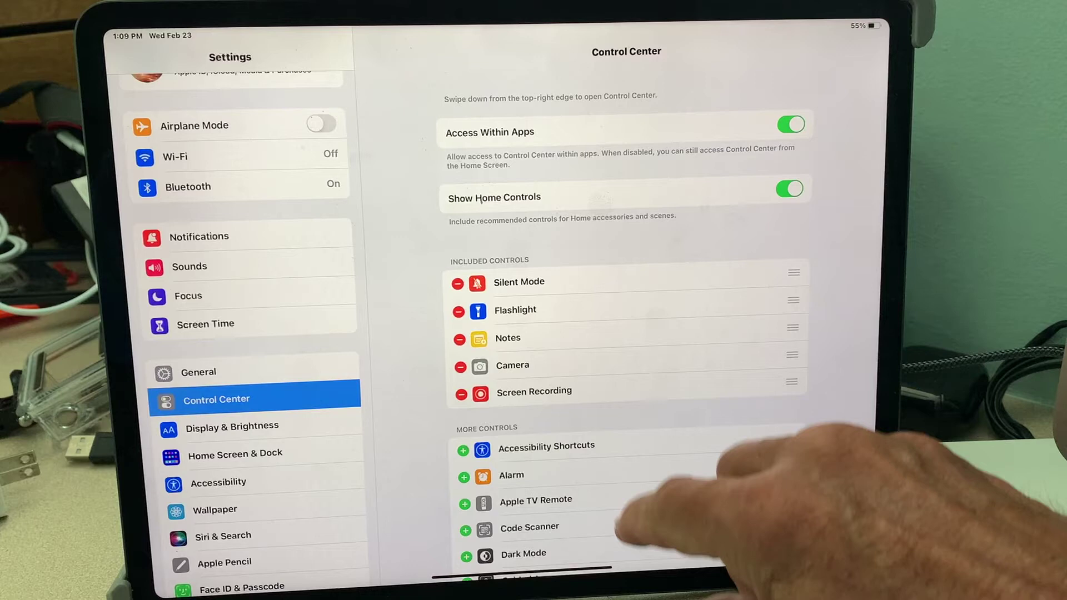
scroll(626, 376, down, 3)
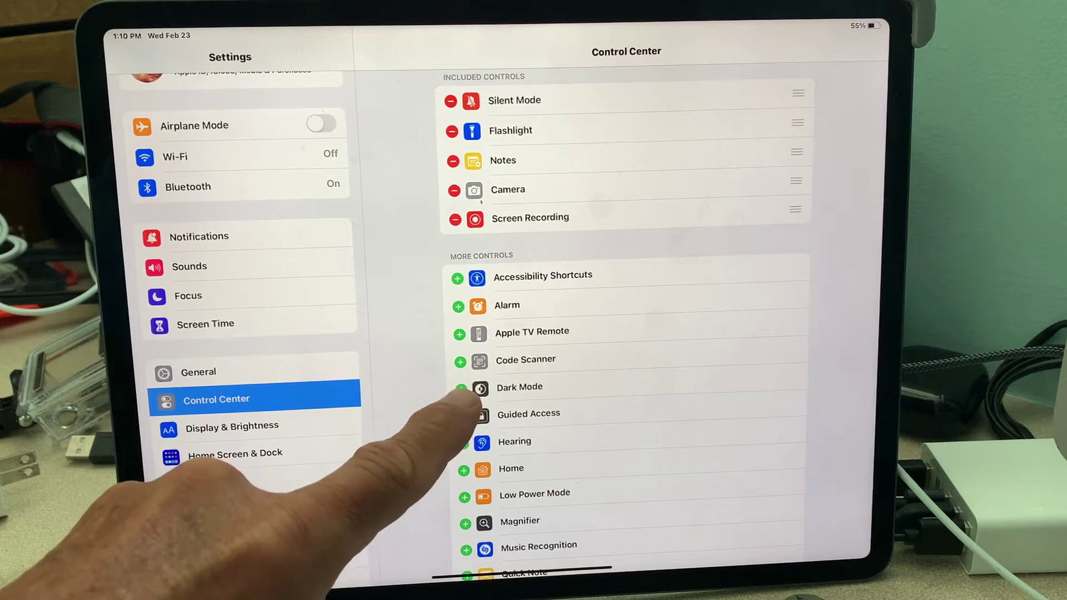
Add Code Scanner from More Controls to the included controls
click(457, 361)
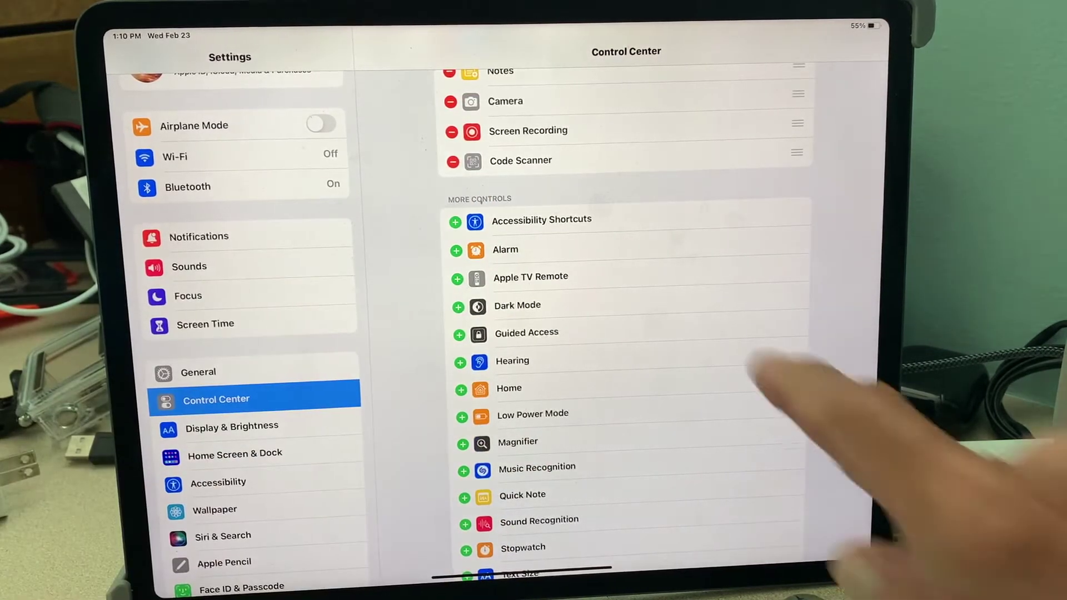
scroll(696, 246, up, 2)
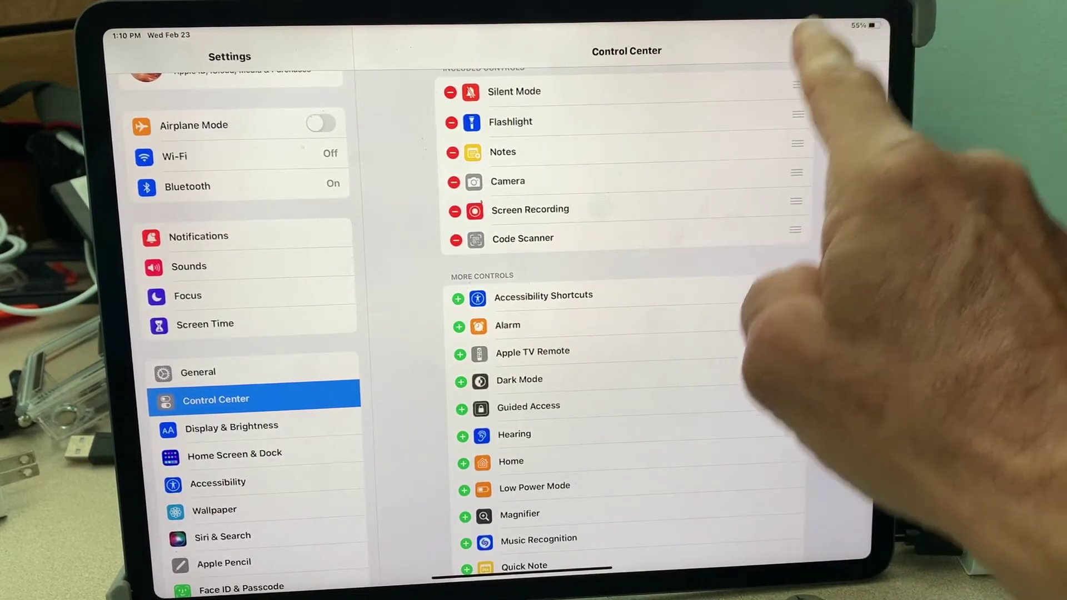
drag(842, 29, 834, 250)
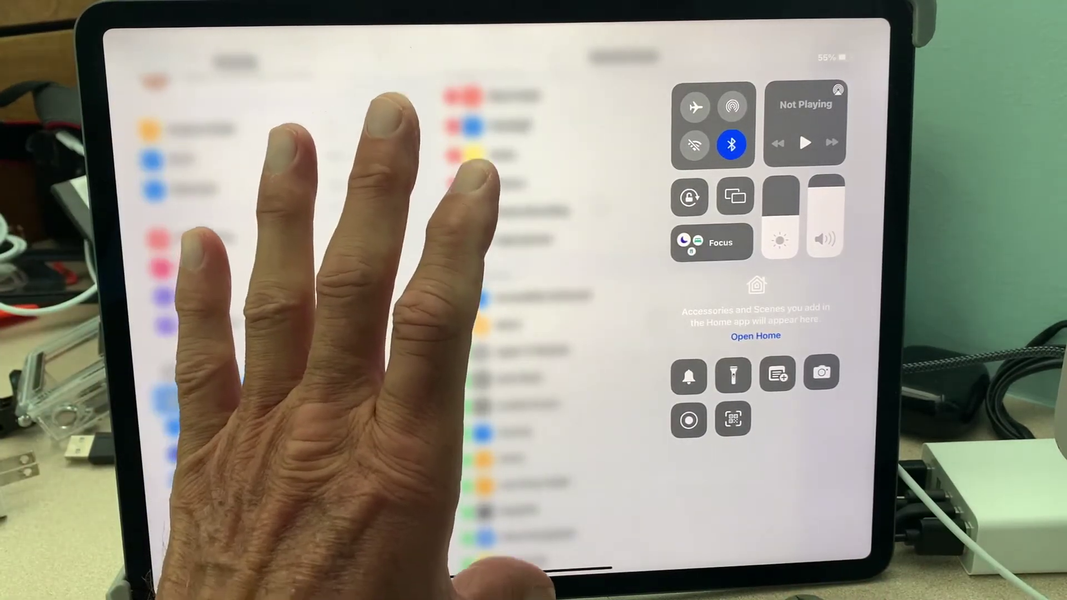
click(376, 166)
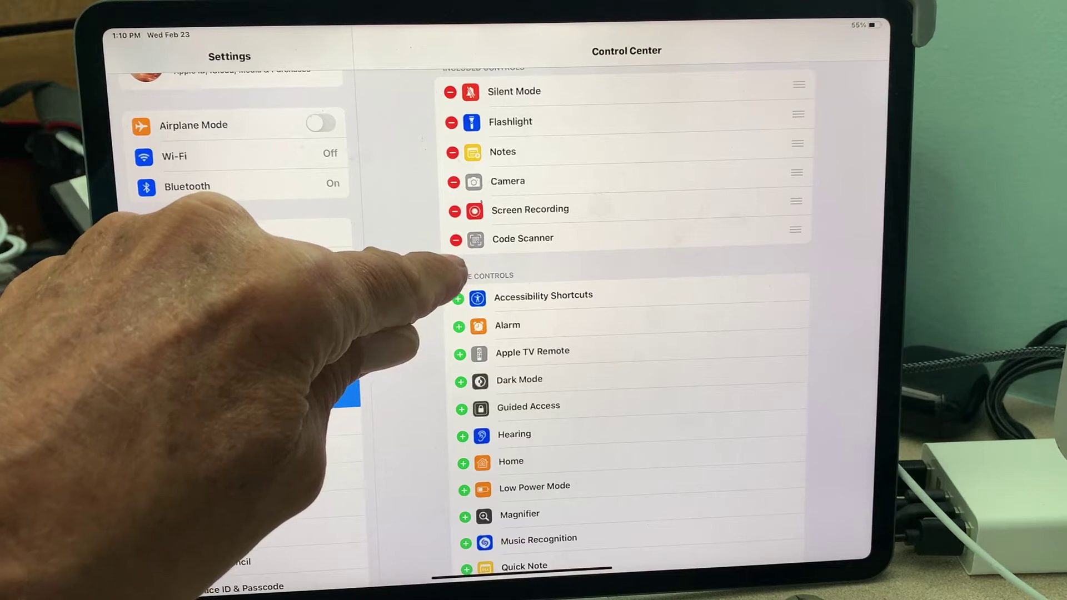
click(457, 239)
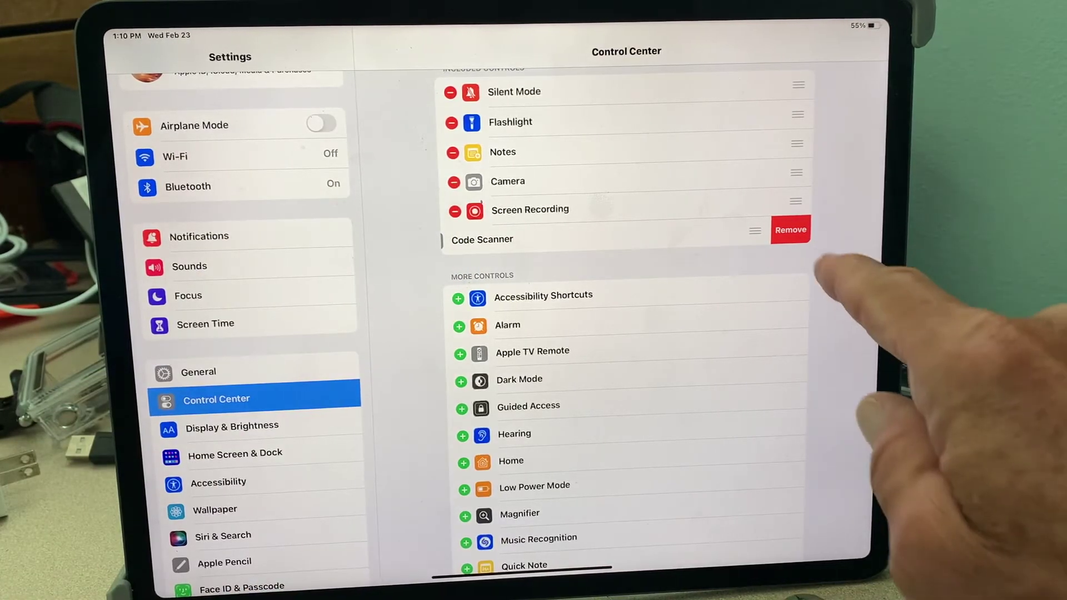
click(791, 230)
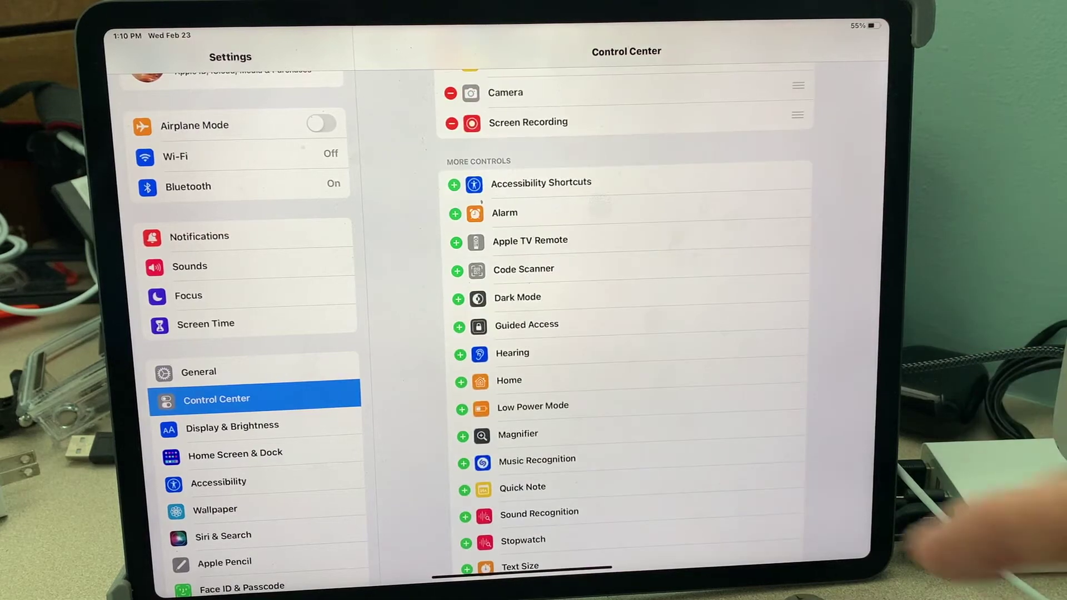
click(457, 271)
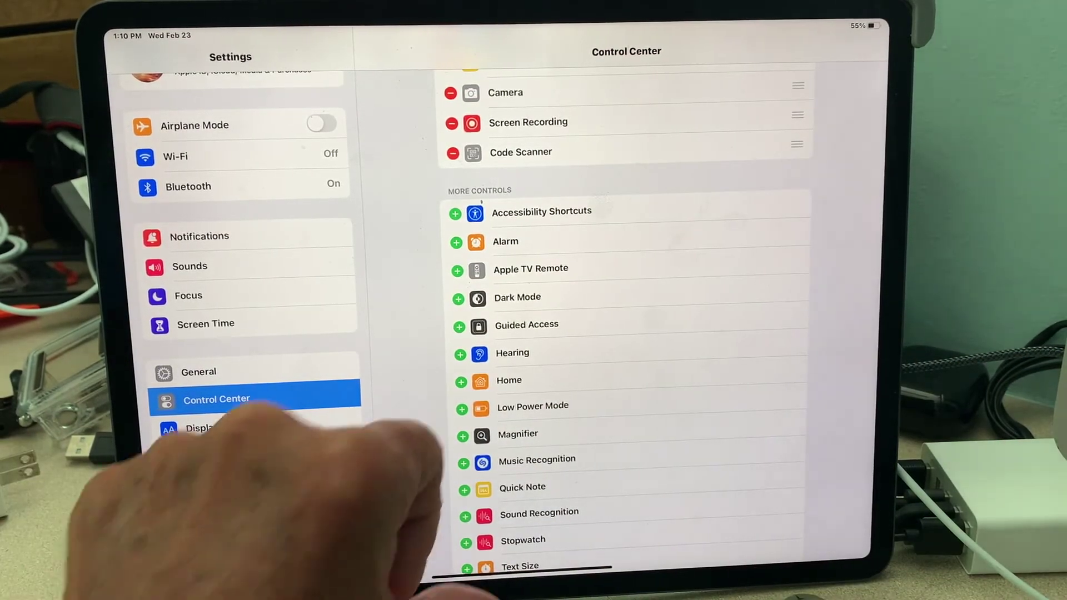
Go home, open Control Center to check for the Code Scanner icon, then dismiss it
drag(500, 576, 375, 250)
drag(835, 26, 834, 467)
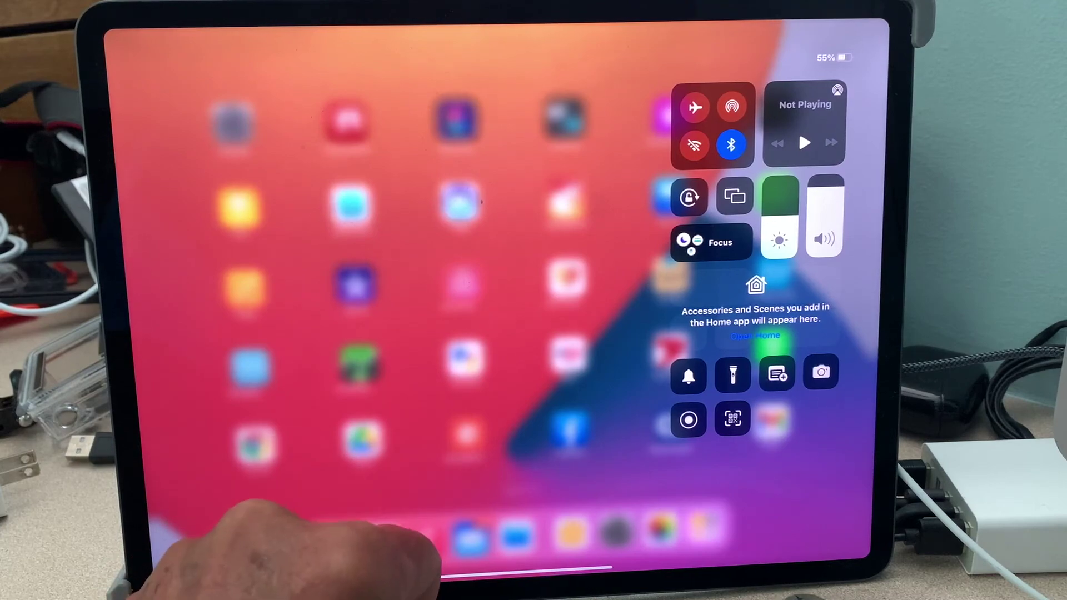
click(358, 384)
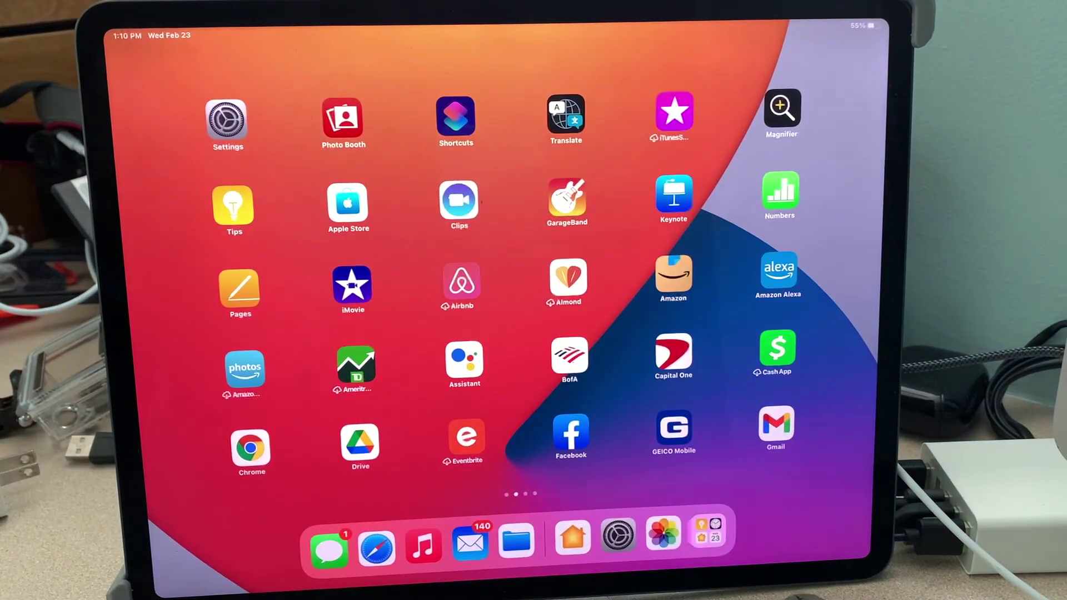